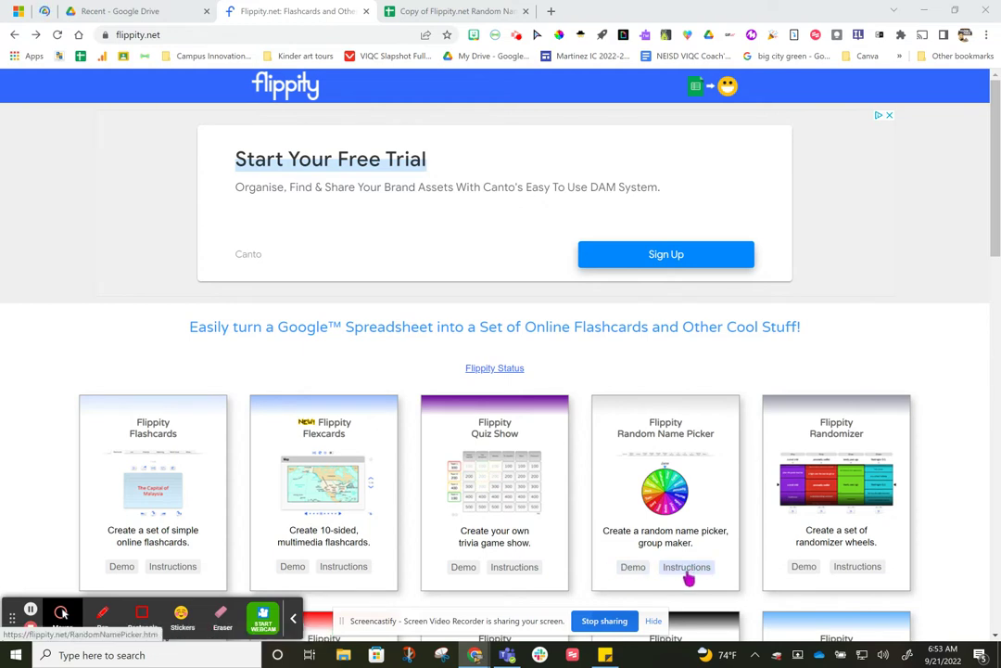
- Open the Random Name Picker instructions and scroll down to Option 2: Google Sheets
left_click(687, 569)
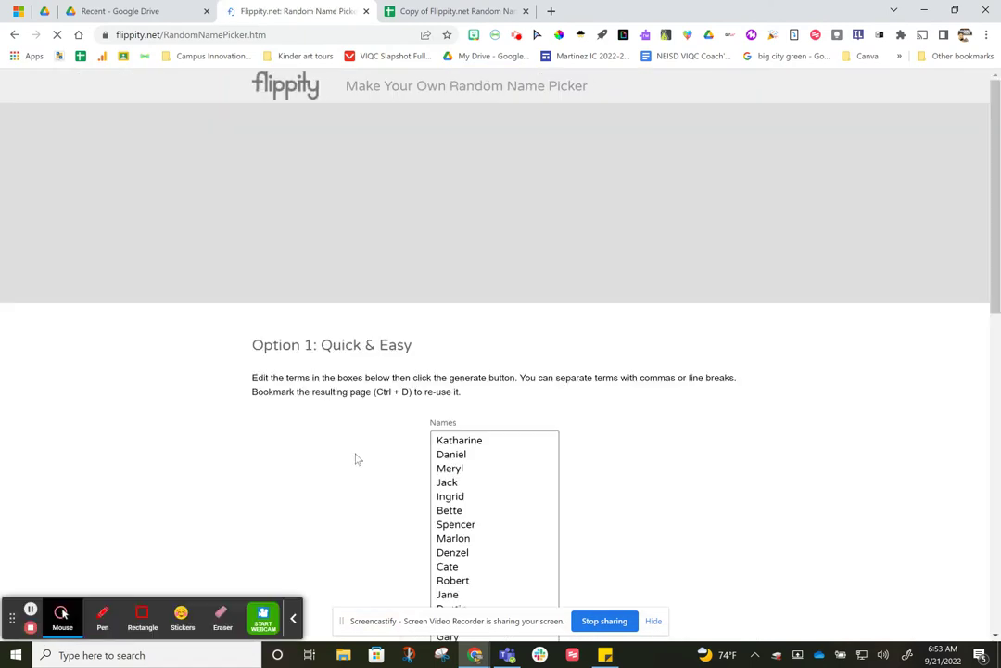
scroll(311, 494, "down", 2)
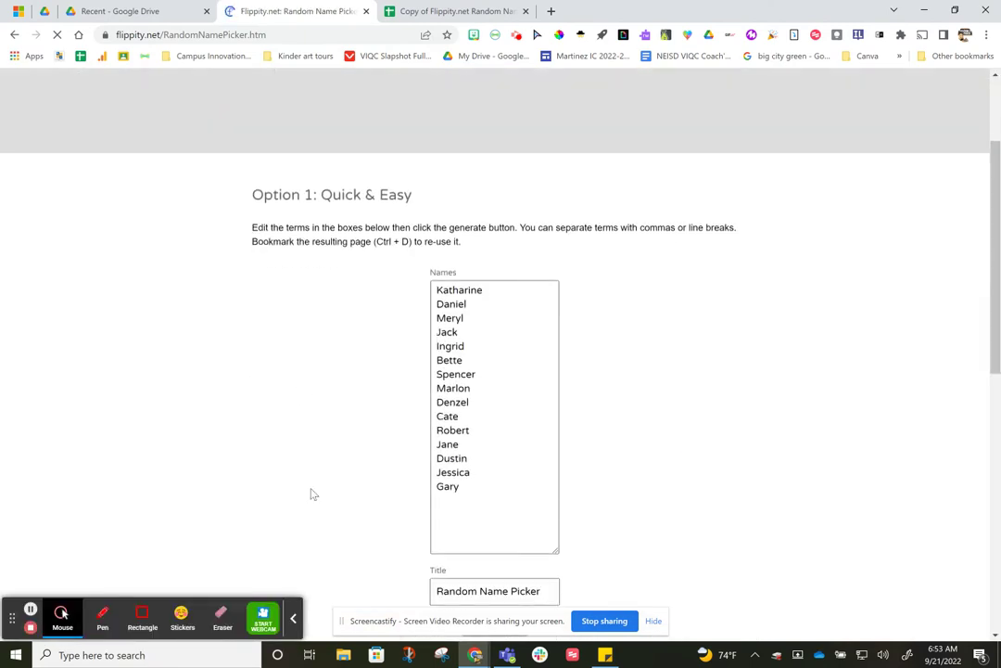
scroll(311, 494, "down", 2)
scroll(310, 494, "down", 1)
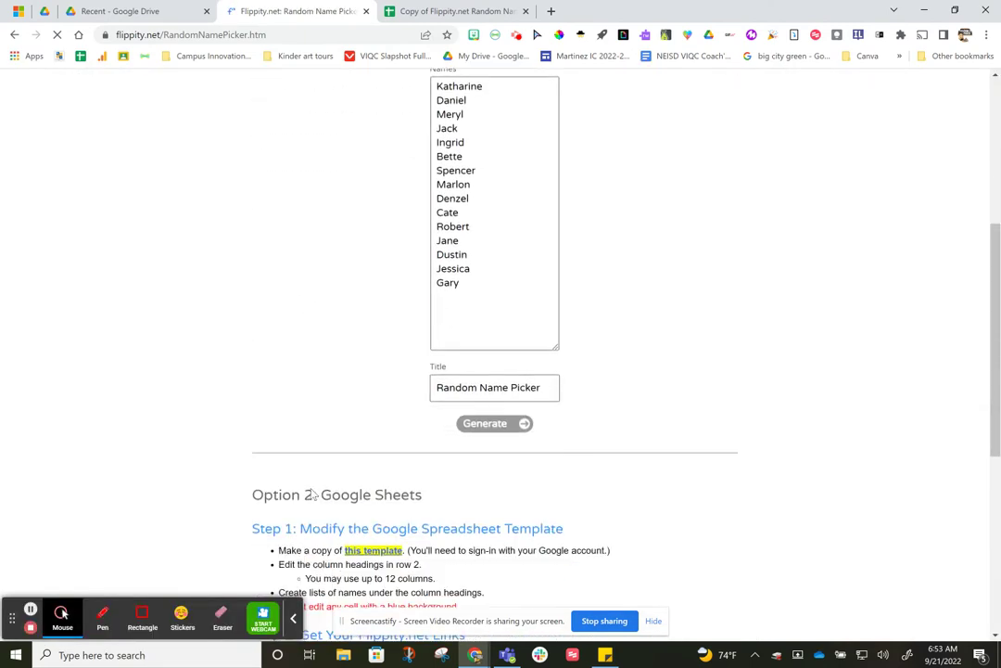
scroll(312, 494, "down", 1)
scroll(315, 495, "down", 1)
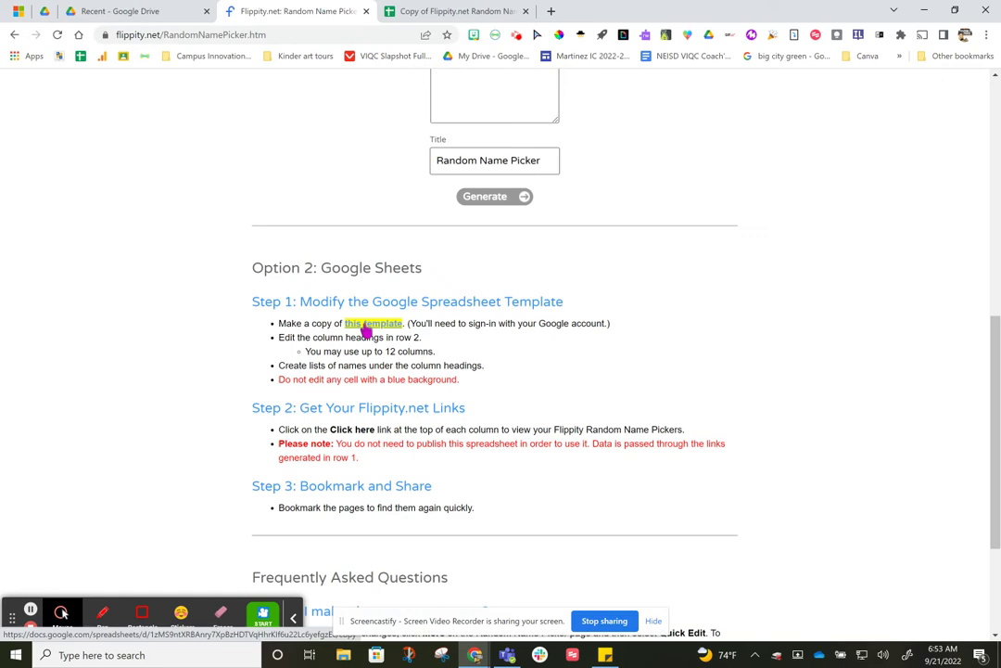
- Rename the copied Random Name Picker template spreadsheet to 'Hurlbert grouper 22-23'
left_click(426, 13)
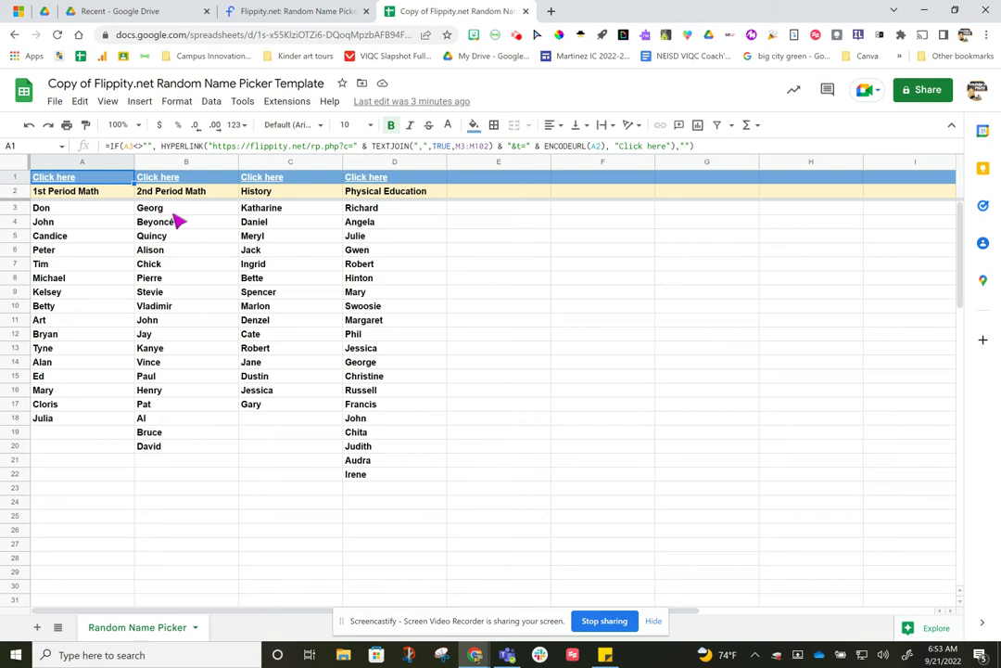
left_click(81, 86)
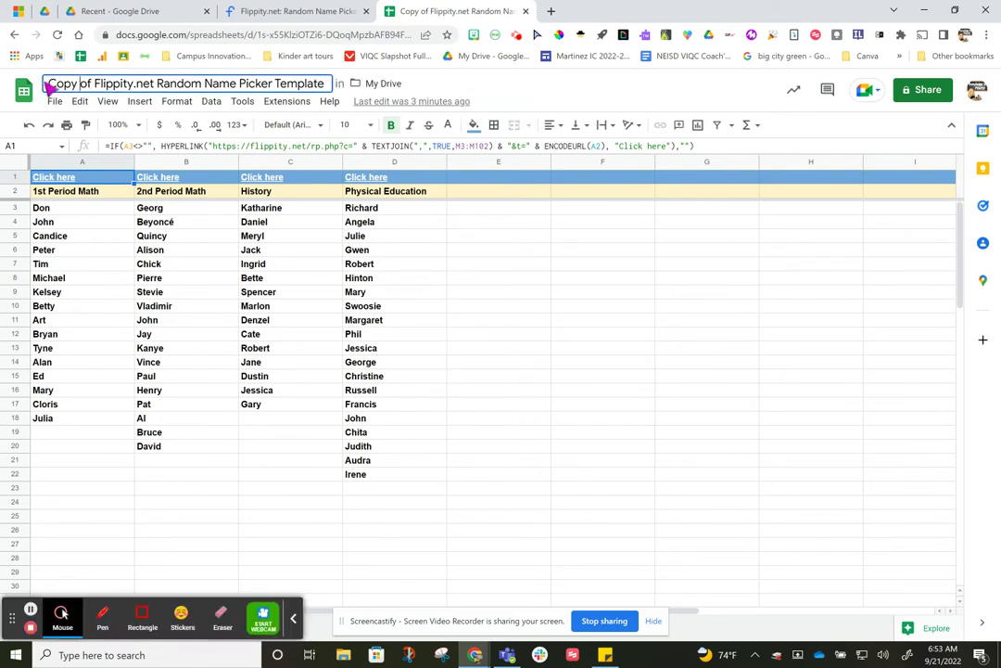
left_click(51, 84)
left_click_drag(48, 84, 320, 84)
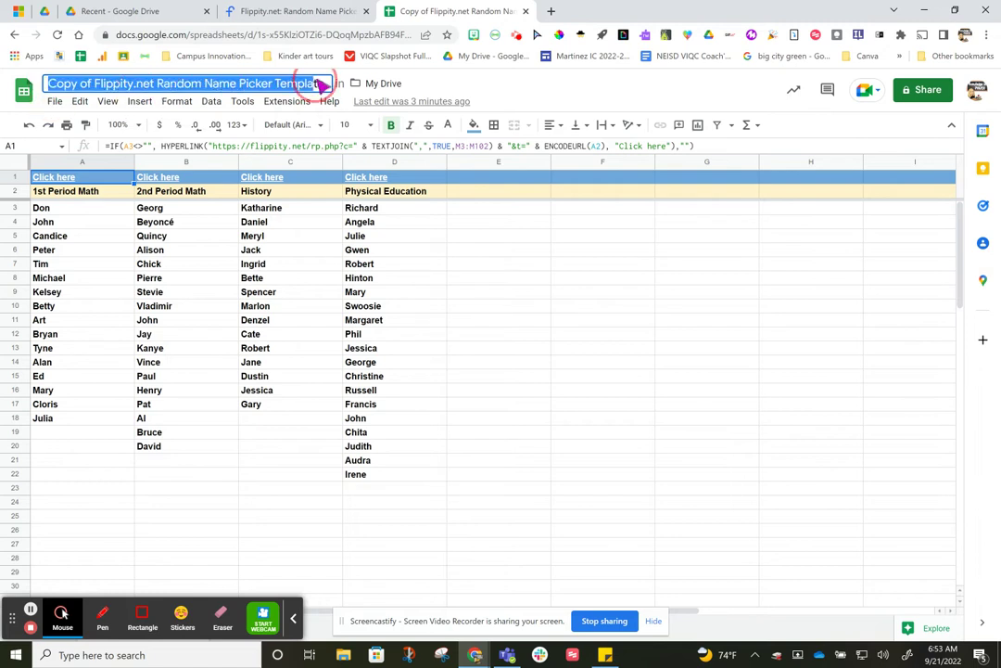
type("Hurlbe")
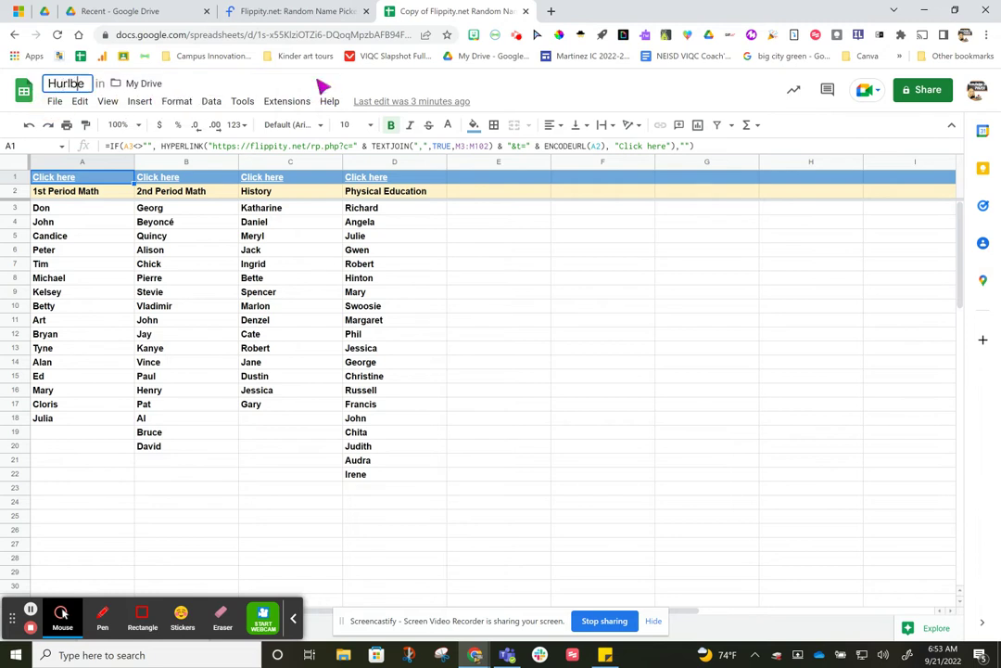
type("rt greup")
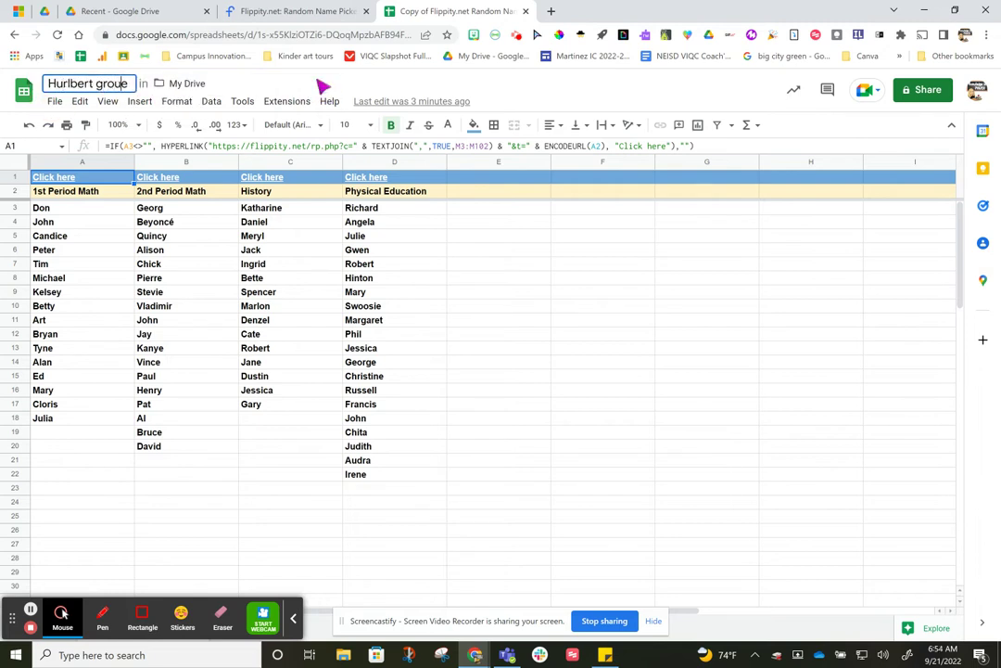
type("er 2e2-23e")
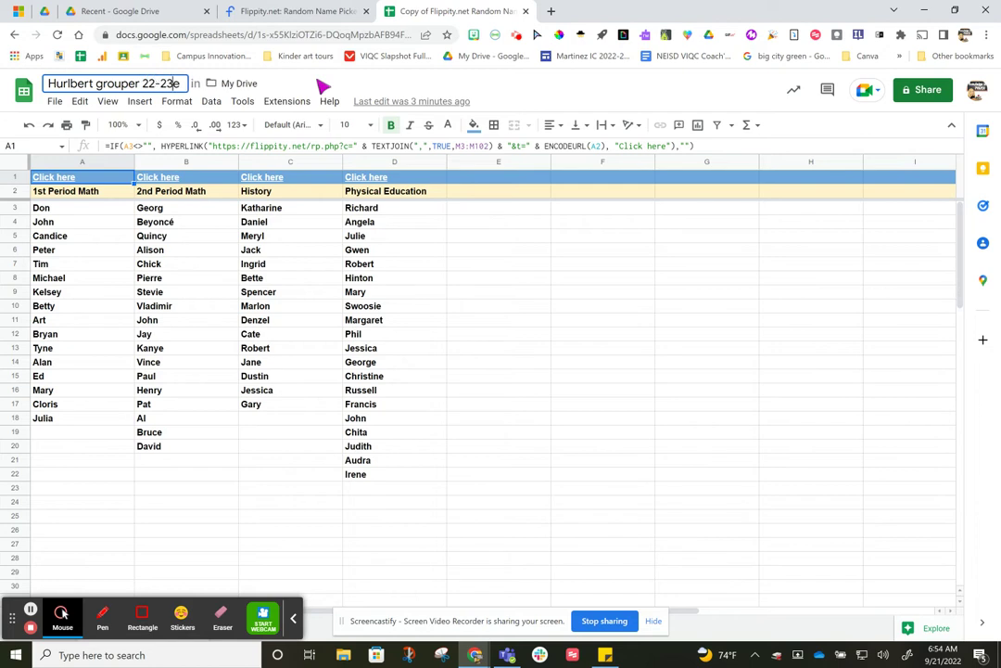
key("Delete")
key("Return")
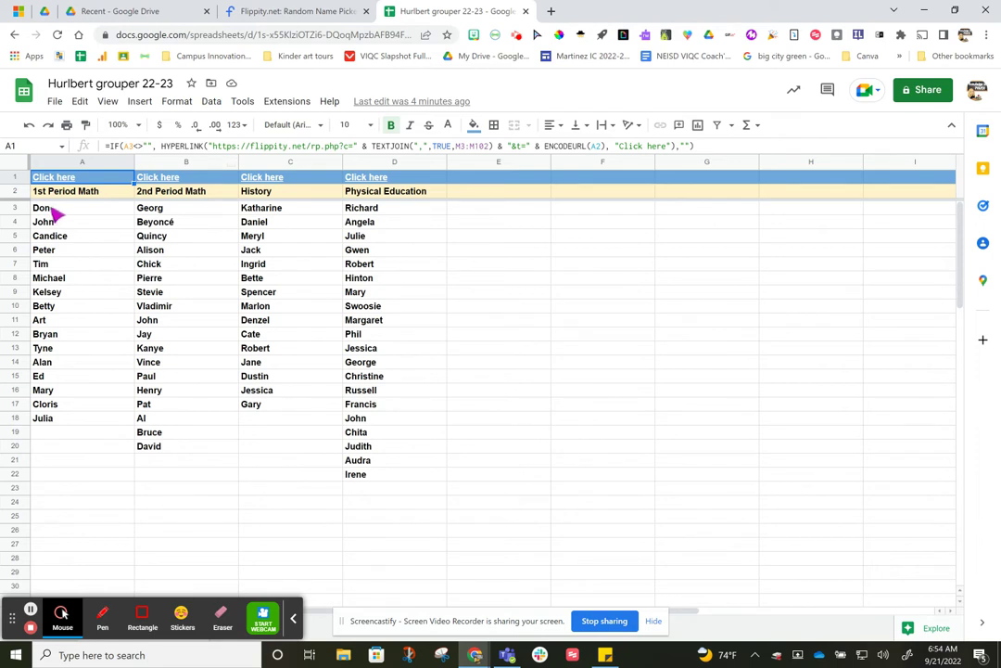
- Clear the template's sample names from cells A3 to D22
left_click_drag(53, 211, 378, 471)
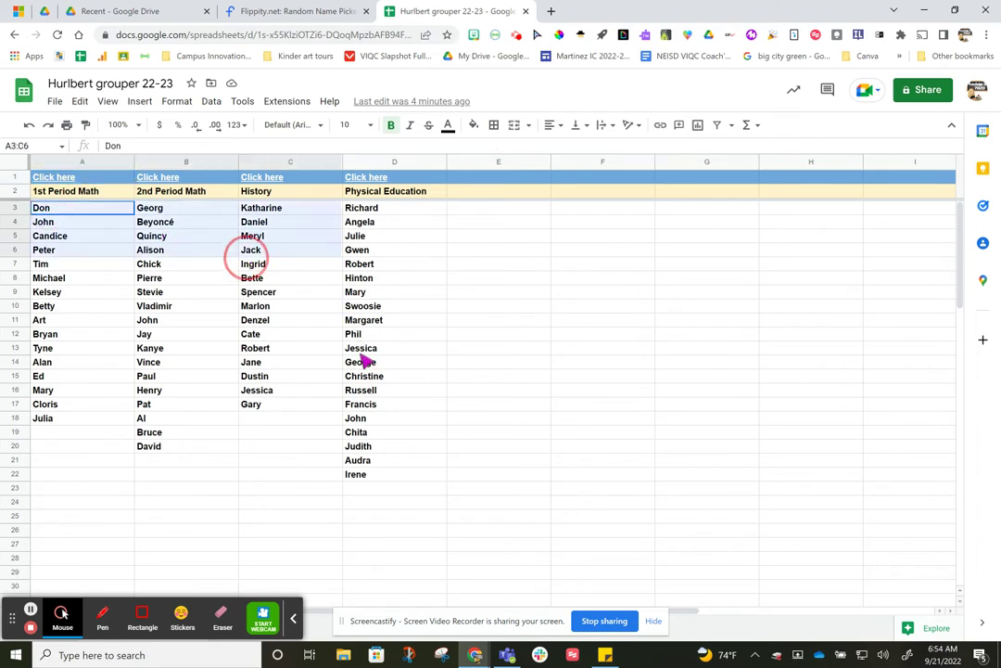
left_click(375, 471)
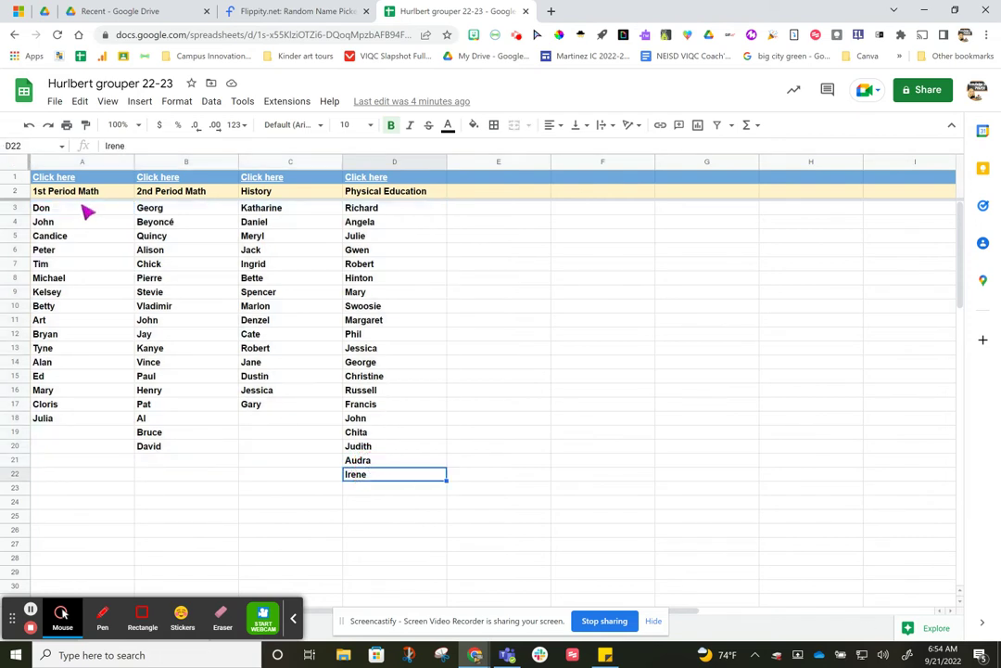
left_click_drag(81, 206, 227, 222)
left_click_drag(378, 323, 402, 475)
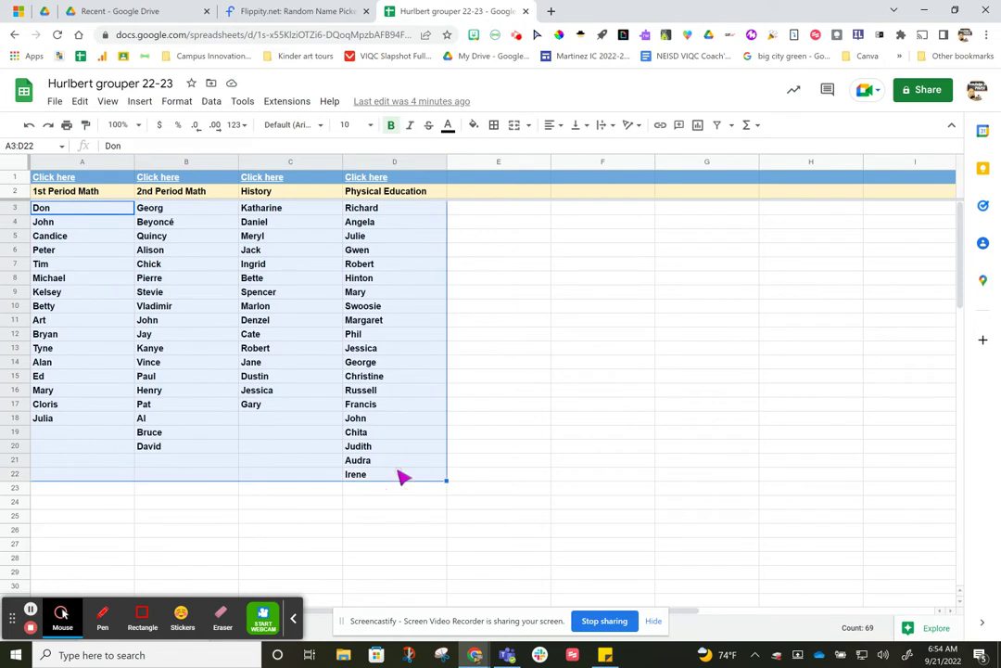
key("Delete")
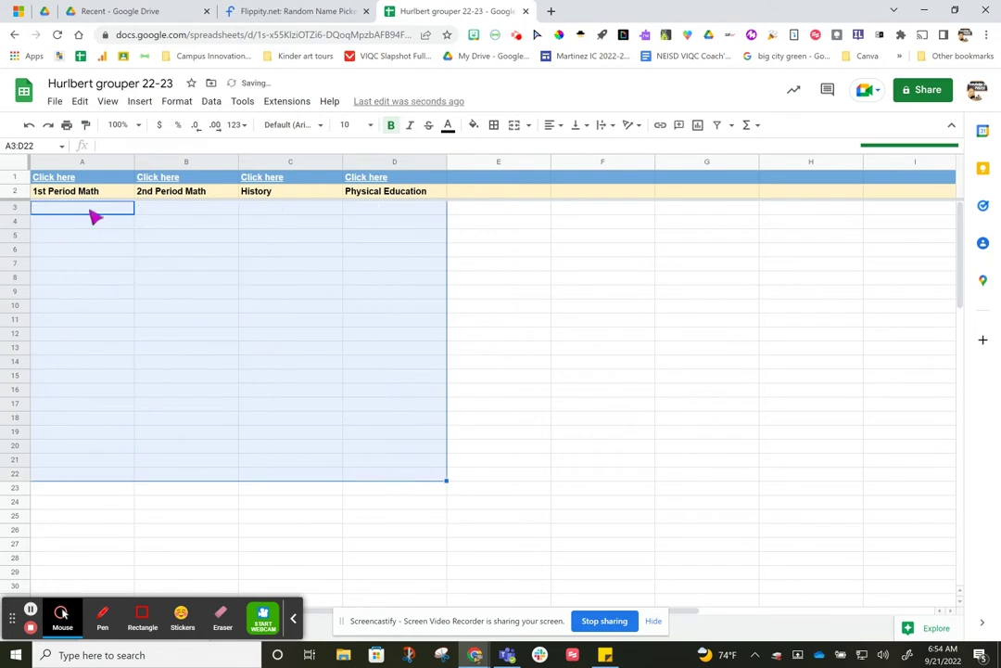
- Paste the 26-student class list into column A starting at A3
left_click(96, 213)
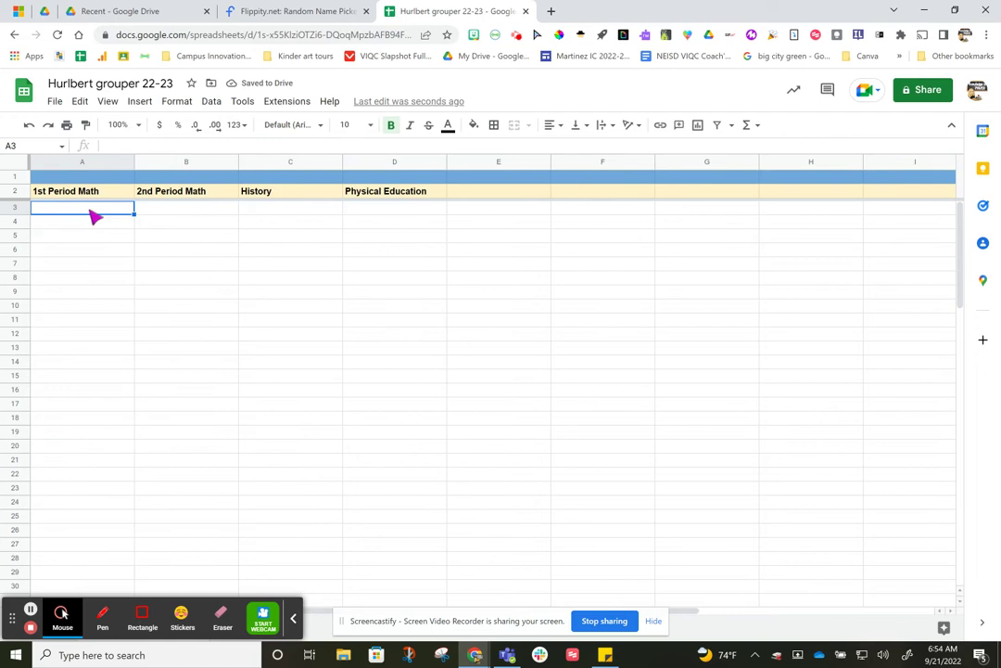
left_click_drag(95, 213, 101, 590)
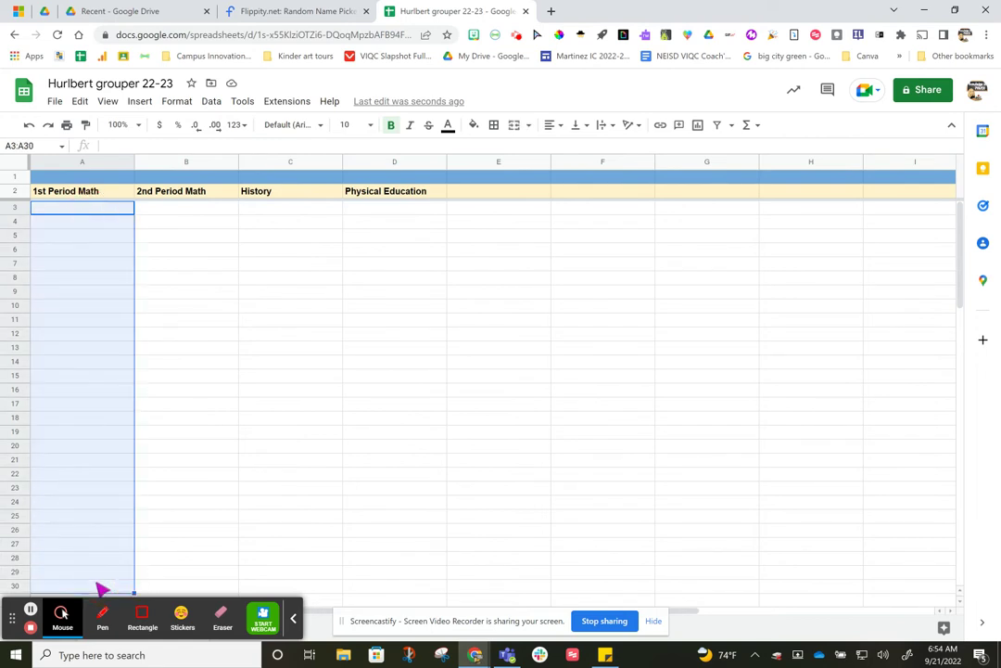
type("Guerra Urista Pena Messimer McCreless Zanoli Baca Yates Schap Billings Bowen Adame Hinojosa Bonds Jiminez Aloumari Merrill Click here Love Zavala Martinez Roberts Cooper Powell Nimerick Benavides")
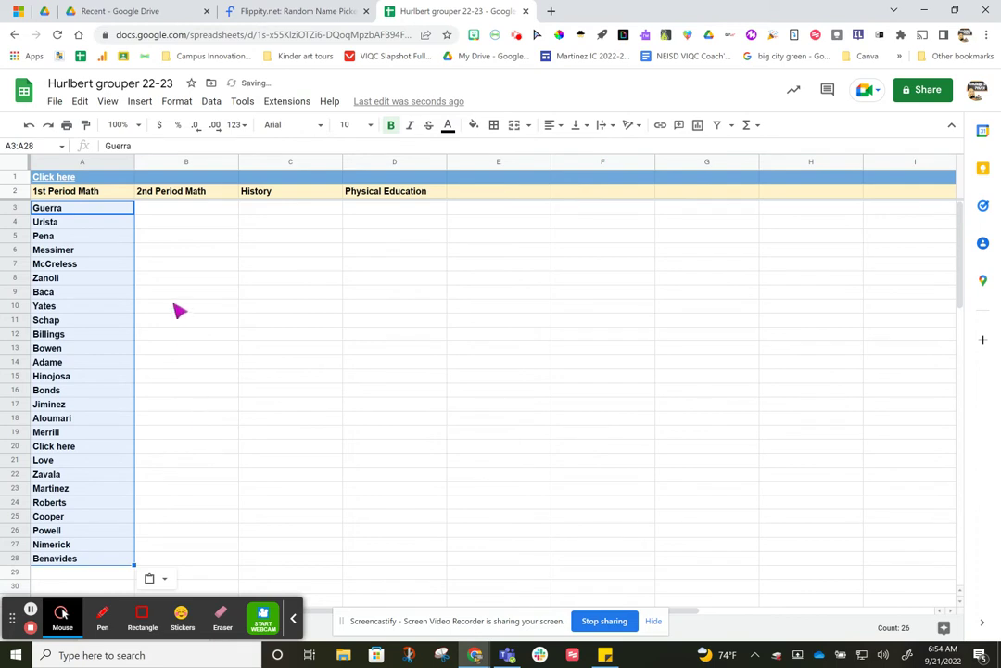
- Change the B2, C2 and D2 headings to '2nd Period', '3rd Period' and '4th Period'
left_click(183, 195)
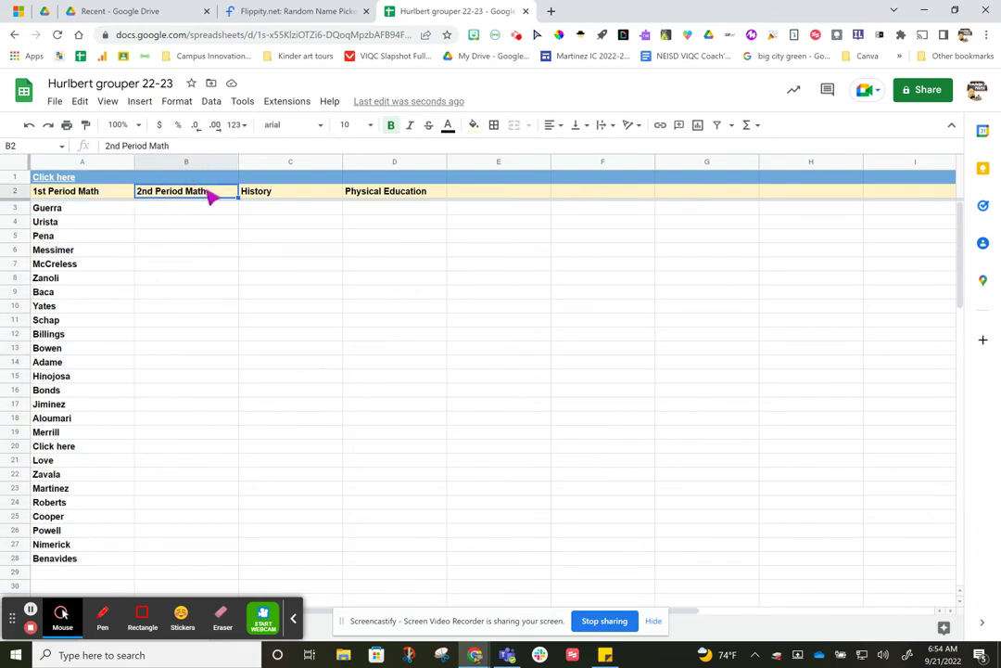
double_click(209, 192)
key("BackSpace")
key("BackSpace")
key("BackSpace")
key("BackSpace")
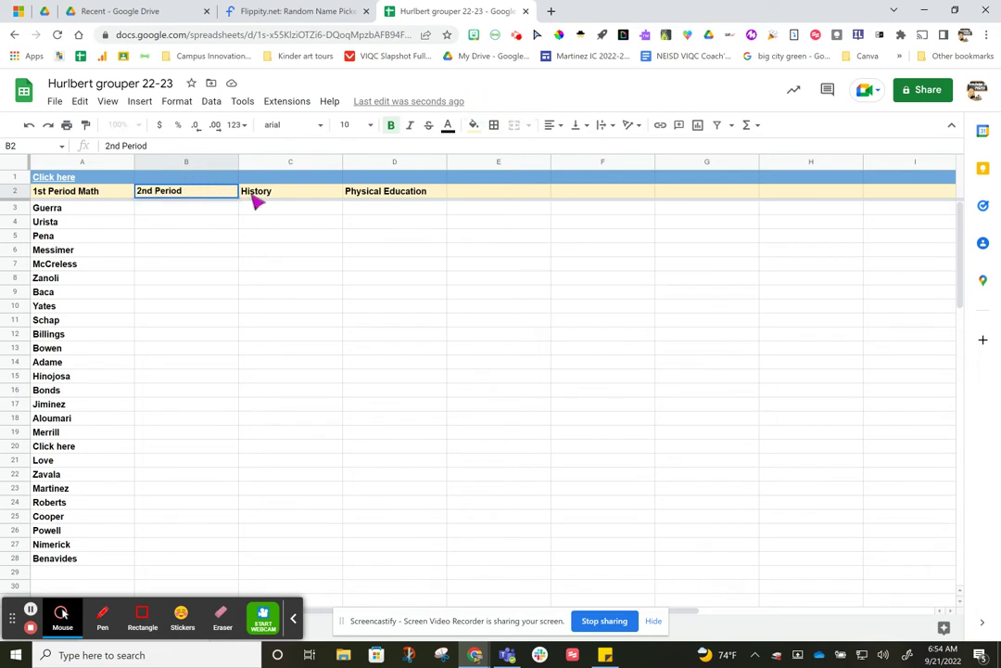
left_click(260, 196)
type("3rd")
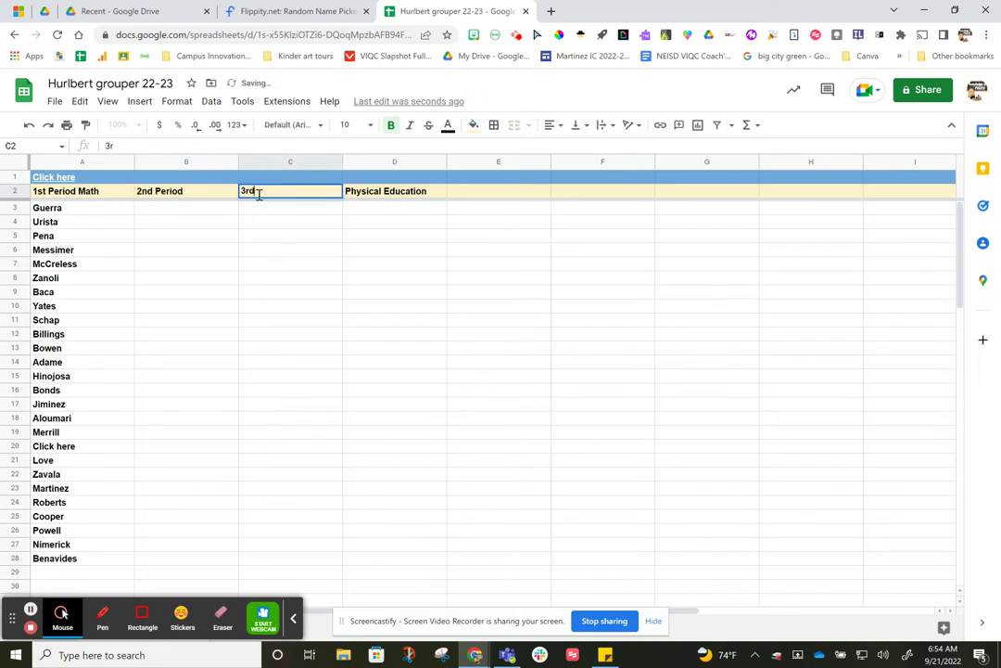
type(" Period")
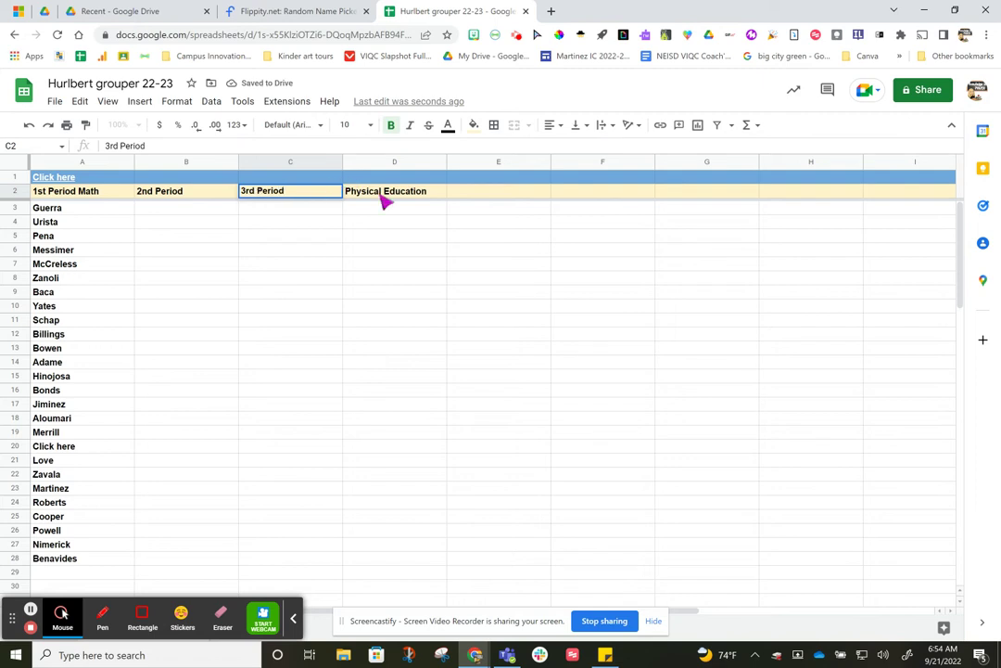
left_click(384, 199)
type("4")
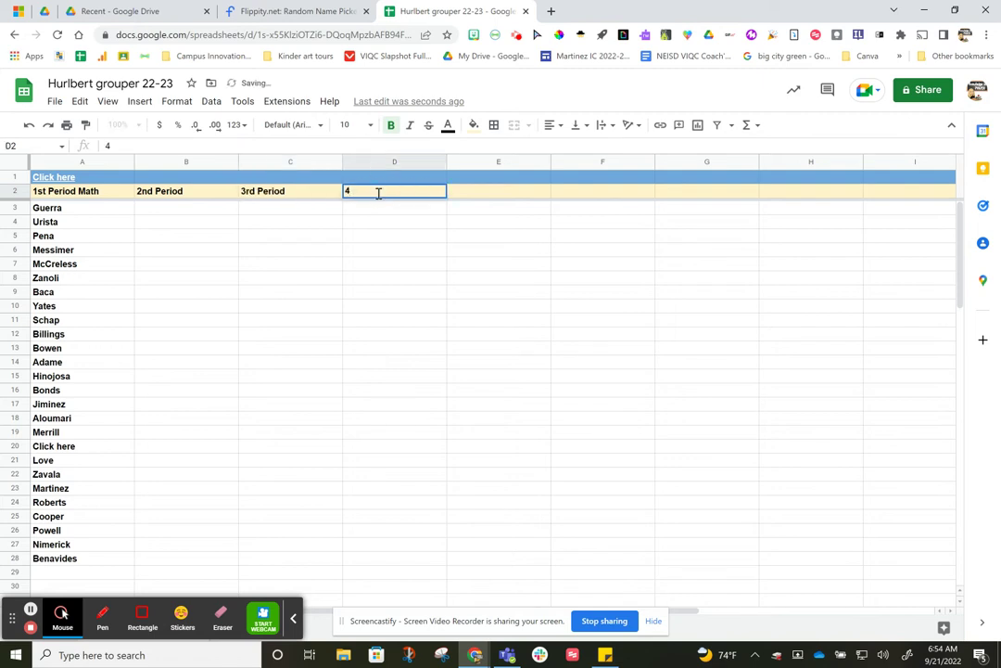
type("th Per")
type("iod")
left_click(326, 245)
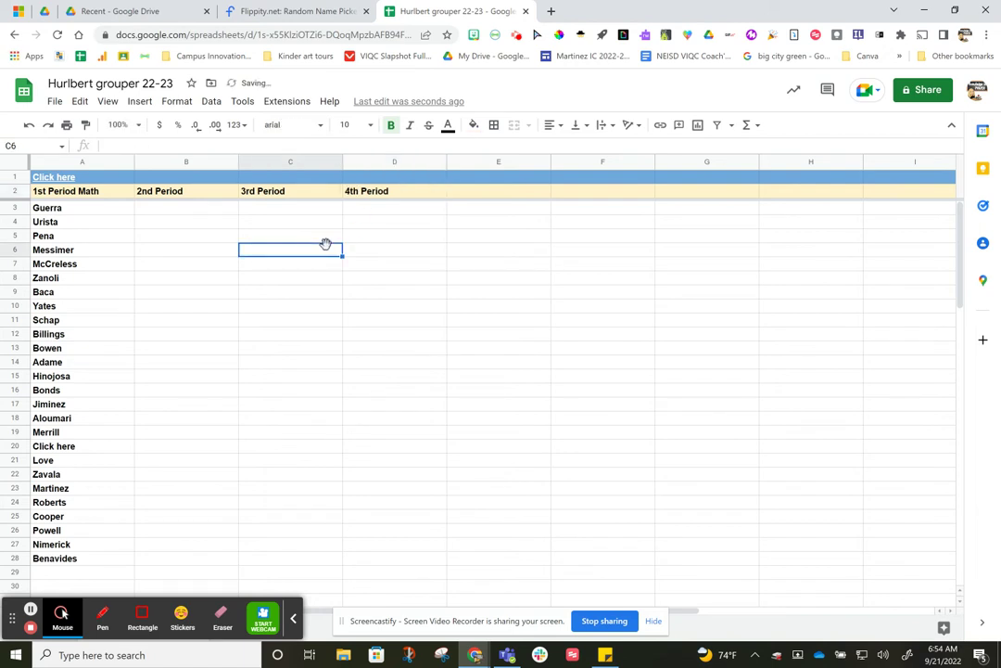
- Open the 1st Period Math picker, spin the name wheel, and reshuffle the class into pairs
left_click(61, 183)
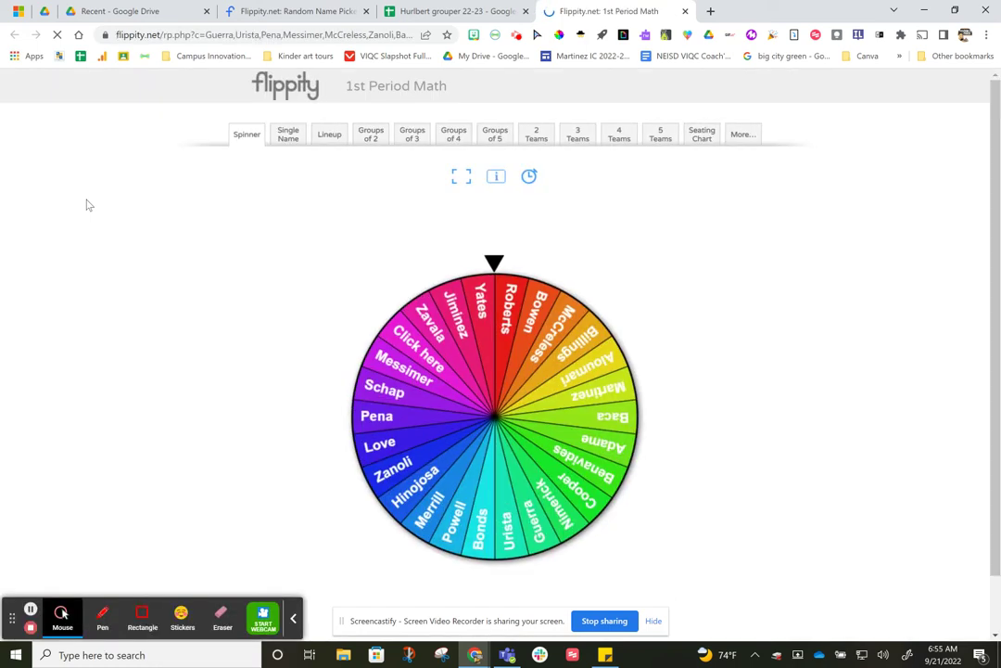
left_click(420, 387)
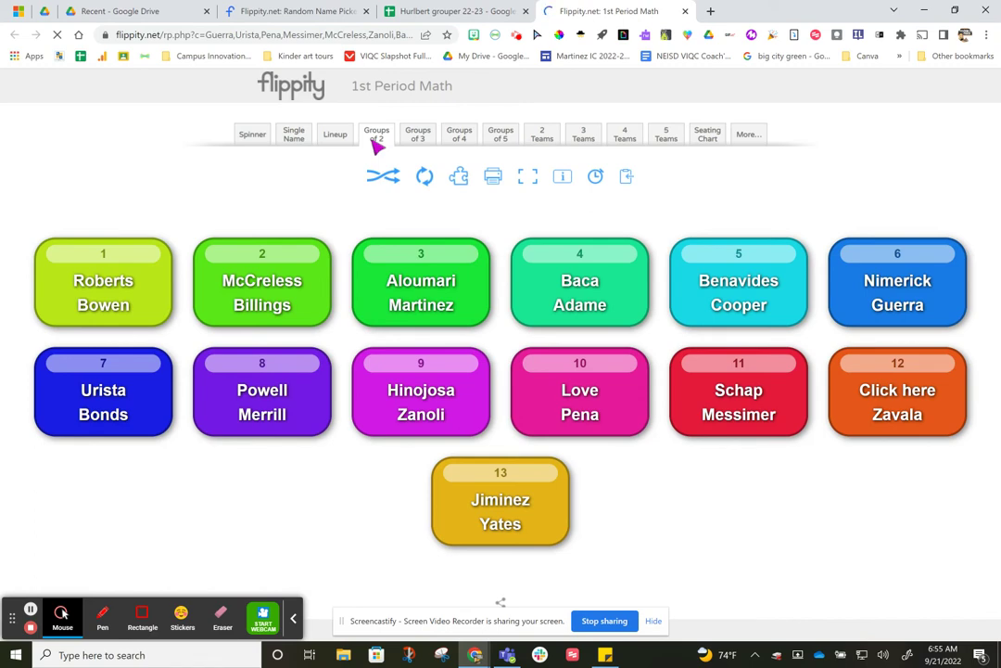
left_click(384, 180)
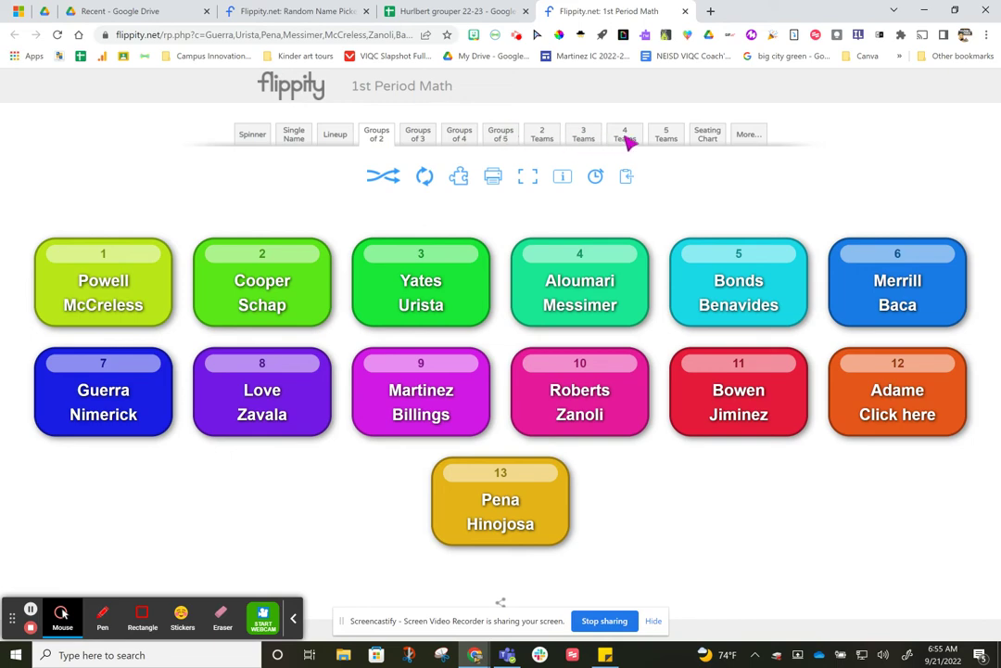
- Try 4 Teams, then split the class into 6 Teams and reshuffle them
left_click(748, 136)
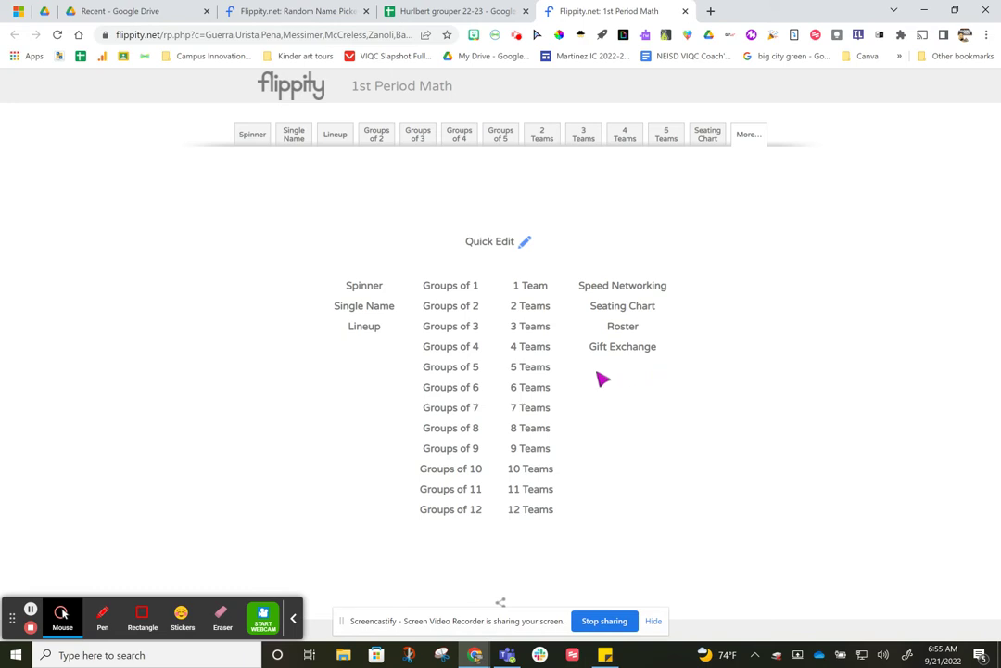
left_click(524, 345)
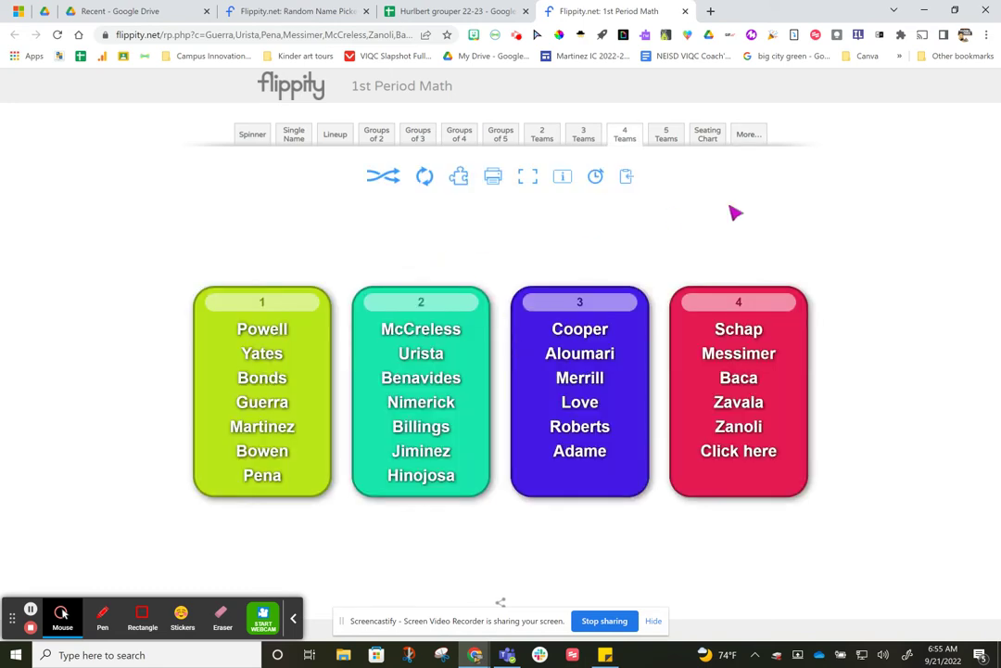
left_click(747, 136)
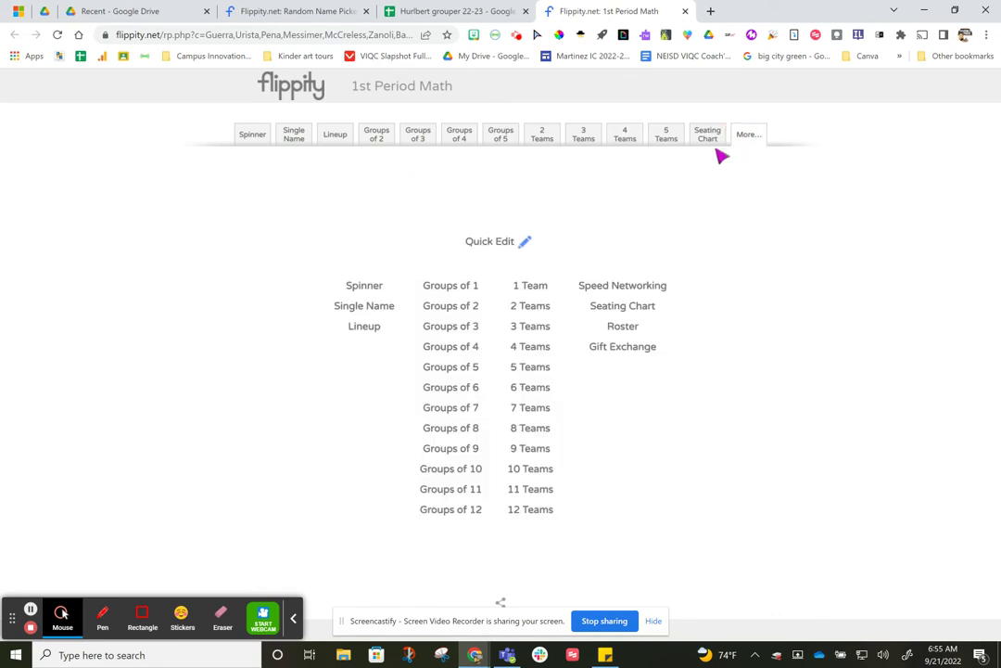
left_click(524, 387)
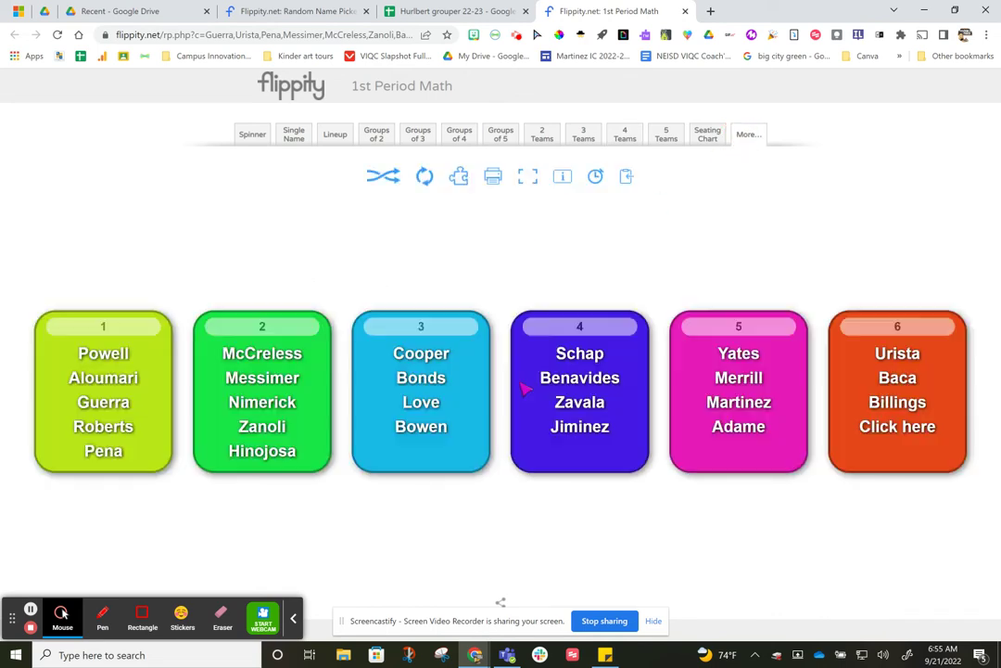
left_click(382, 178)
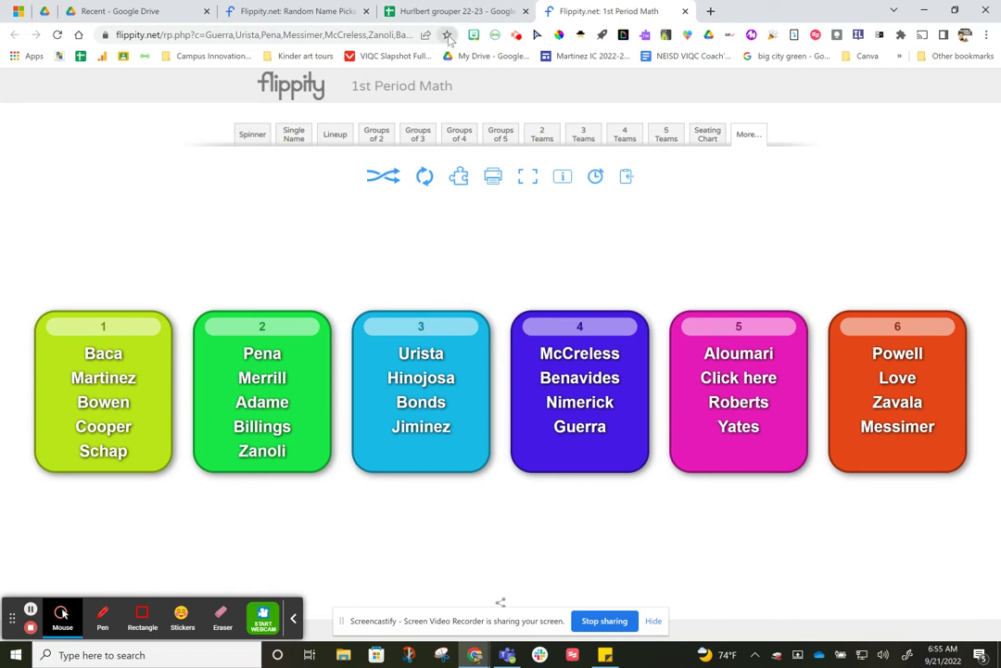
- Bookmark the Flippity teams page and bring up Chrome's More tools options
left_click(329, 35)
mouse_move(328, 37)
left_mouse_down()
mouse_move(253, 57)
mouse_move(278, 37)
left_mouse_up()
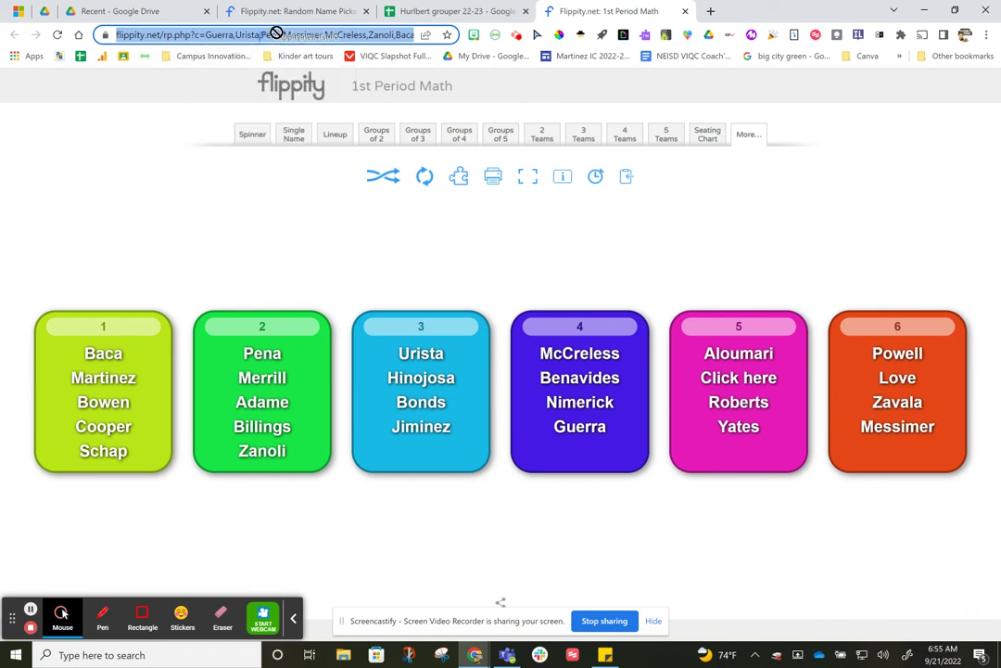
left_click(987, 35)
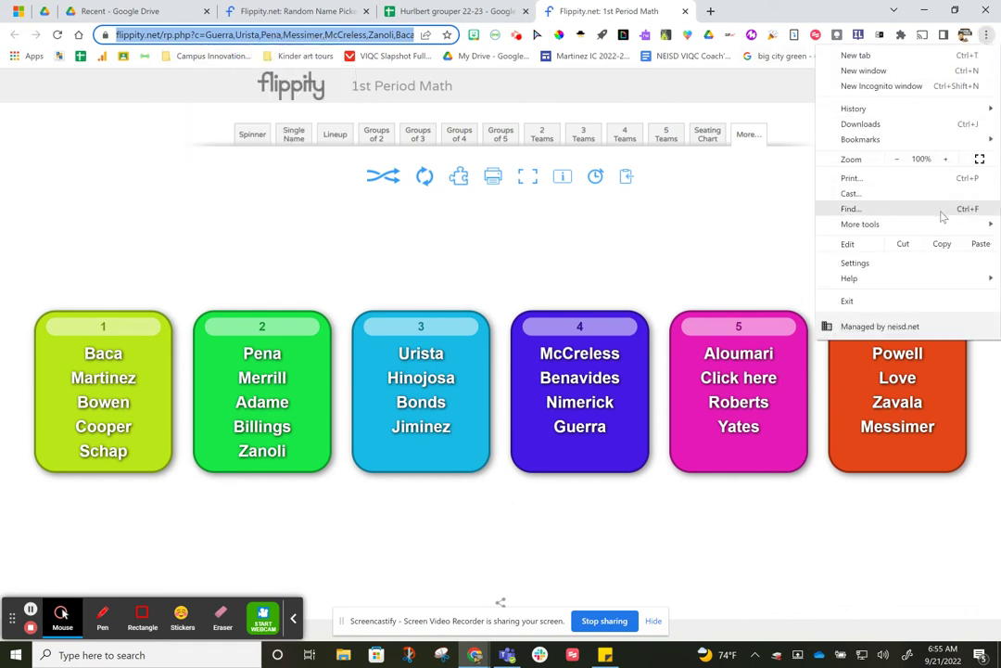
mouse_move(860, 224)
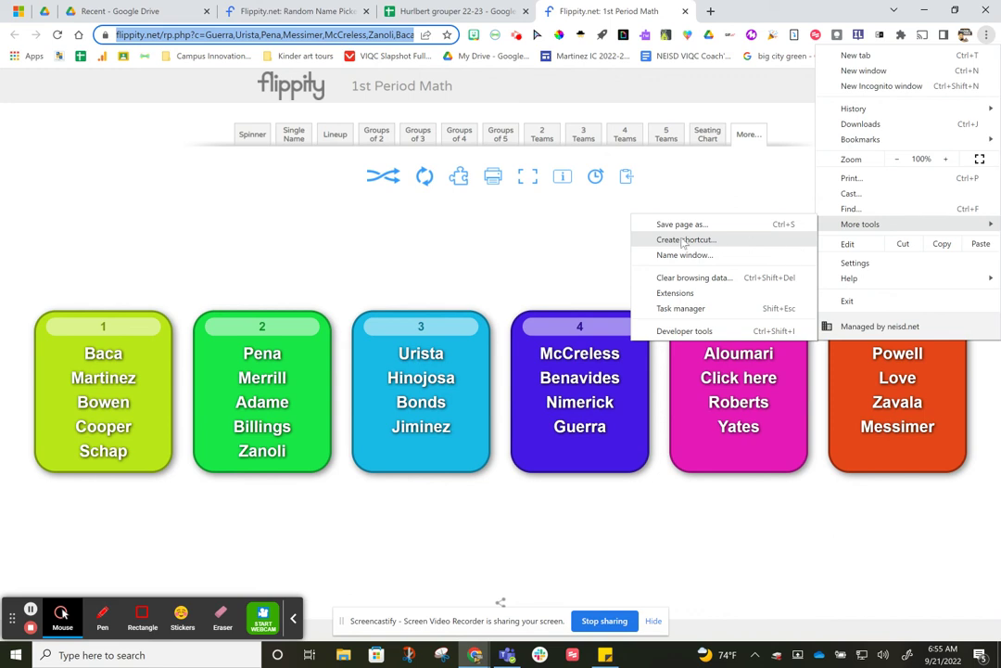
- Return to the Hurlbert grouper 22-23 spreadsheet
left_click(468, 13)
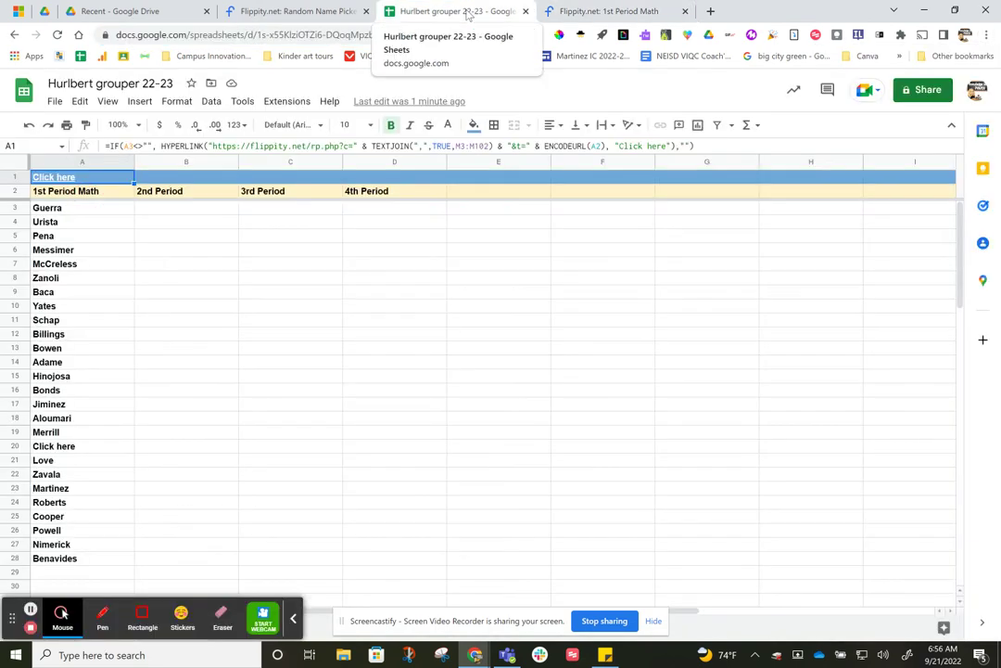